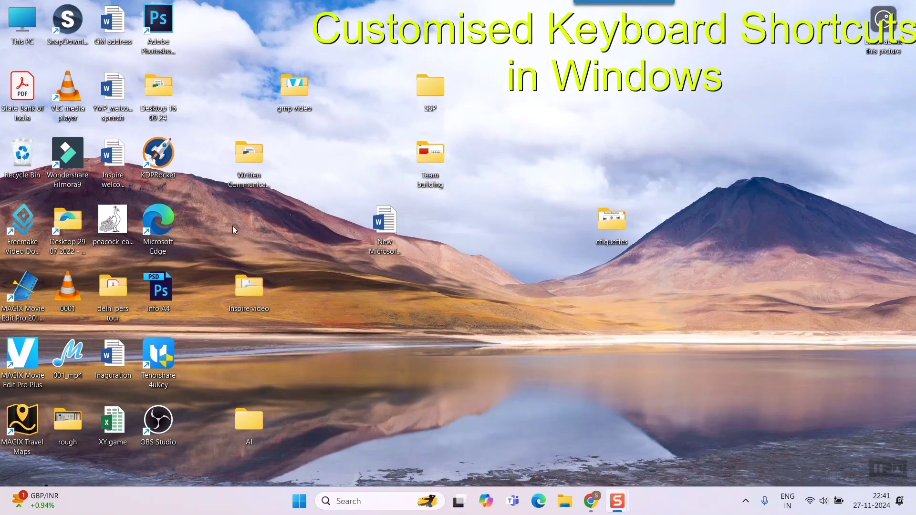
Open the desktop Filmora9 shortcut's properties, then dismiss them without changes.
right_click(66, 161)
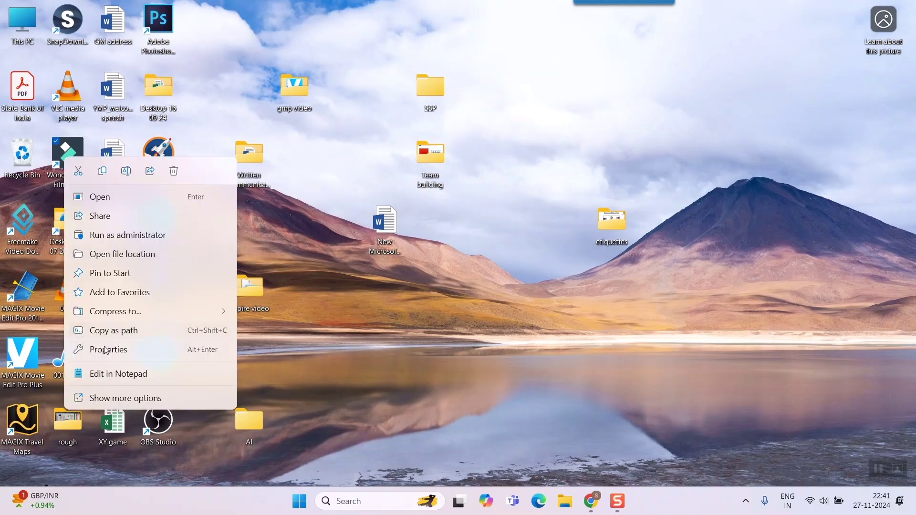
left_click(108, 350)
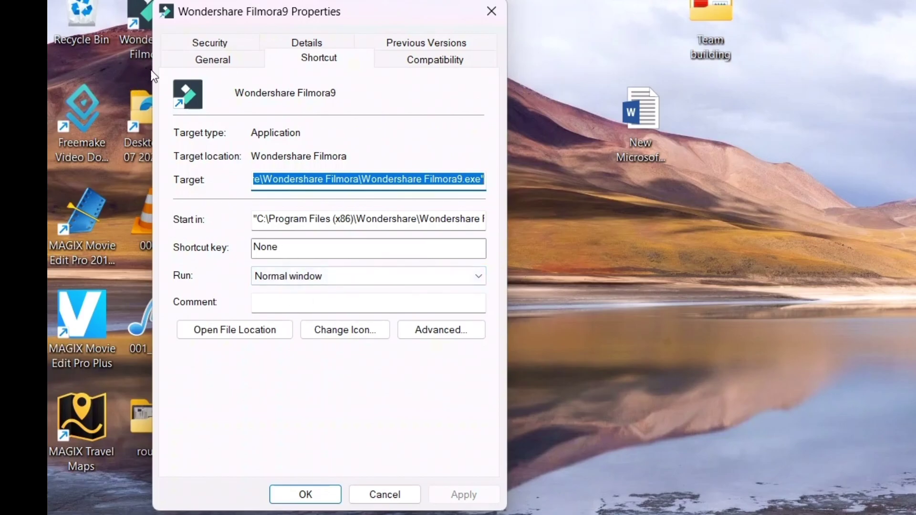
left_click(394, 496)
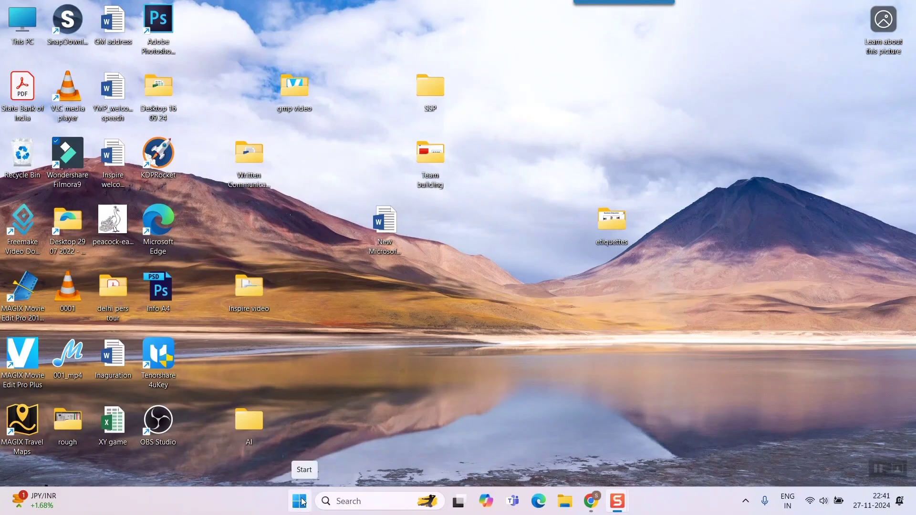
Search Start for Wondershare Filmora9 and open the best match's file location.
left_click(305, 502)
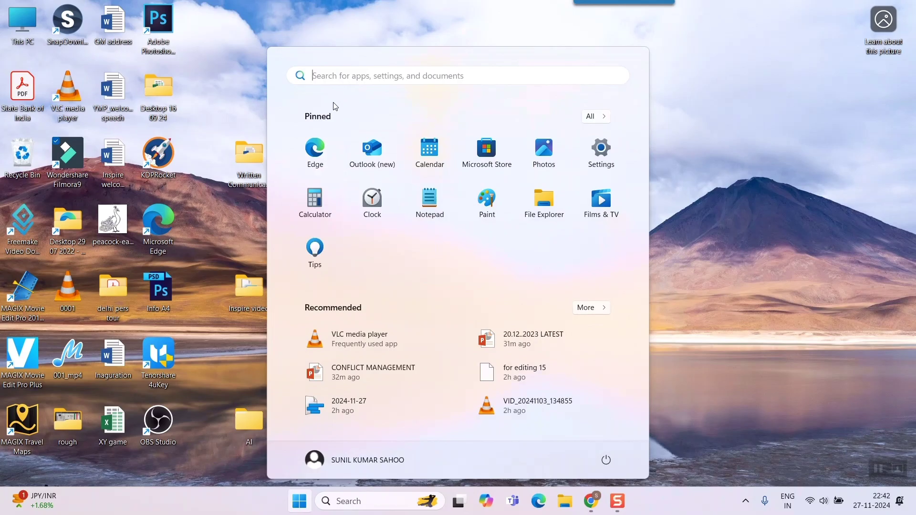
type("wo")
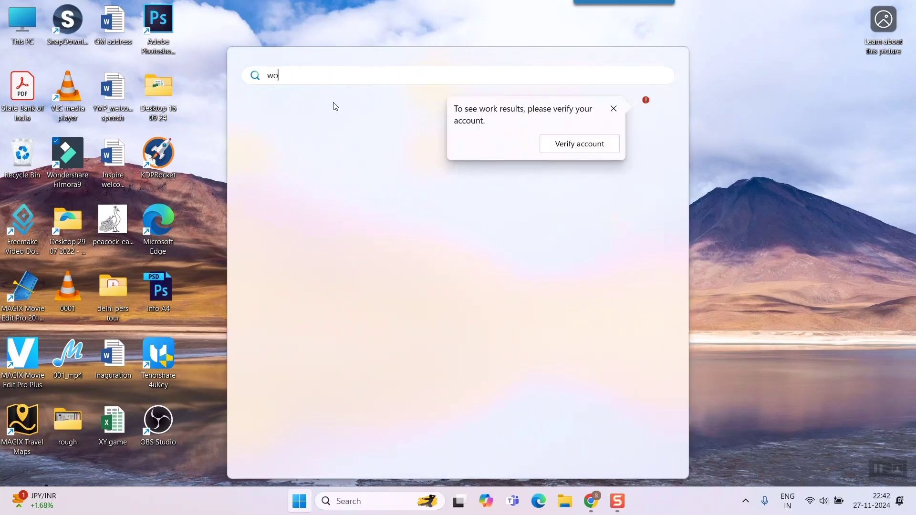
type("ndsa")
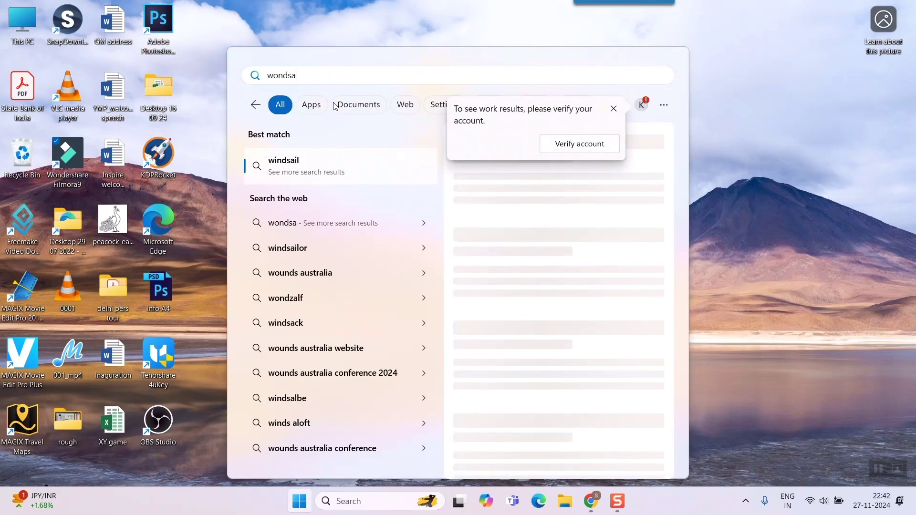
key("BackSpace")
key("BackSpace")
type("er")
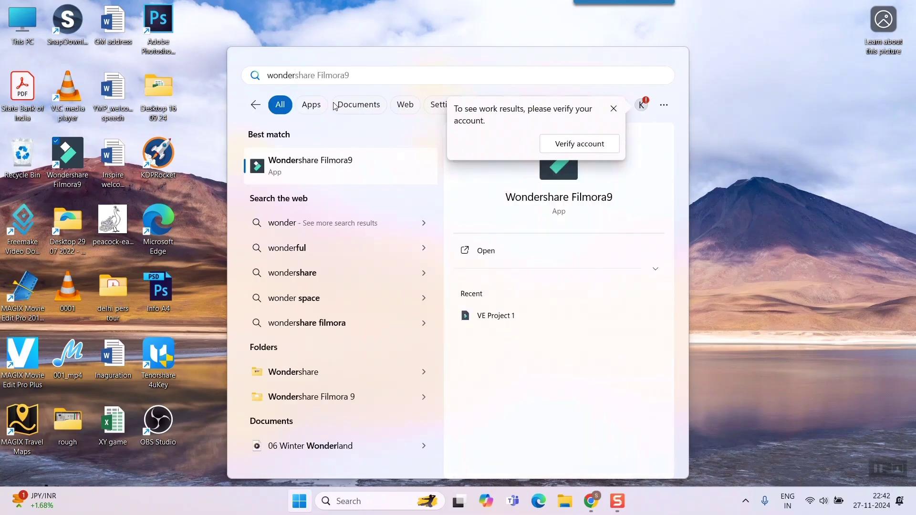
right_click(302, 165)
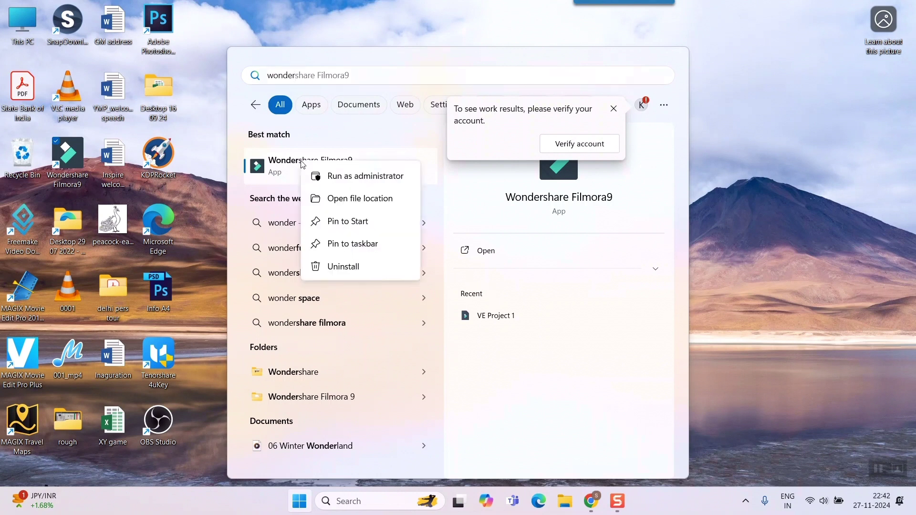
left_click(345, 199)
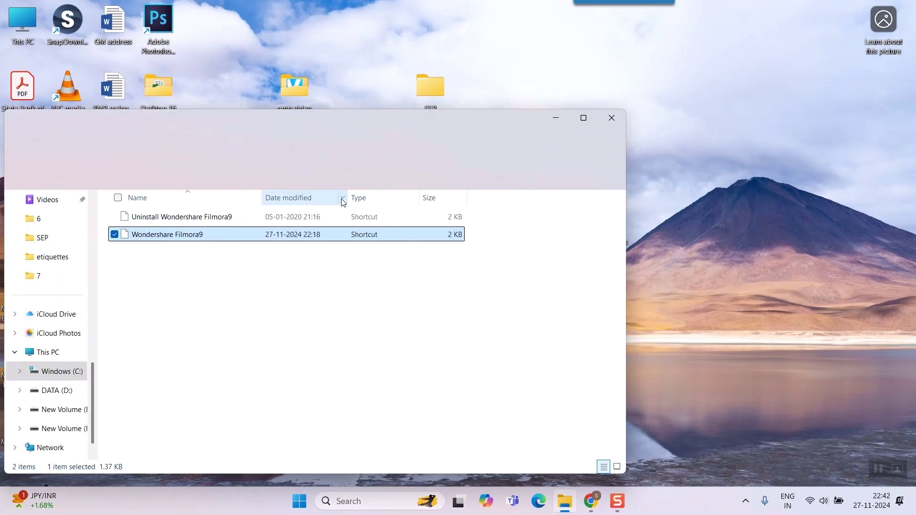
mouse_move(225, 122)
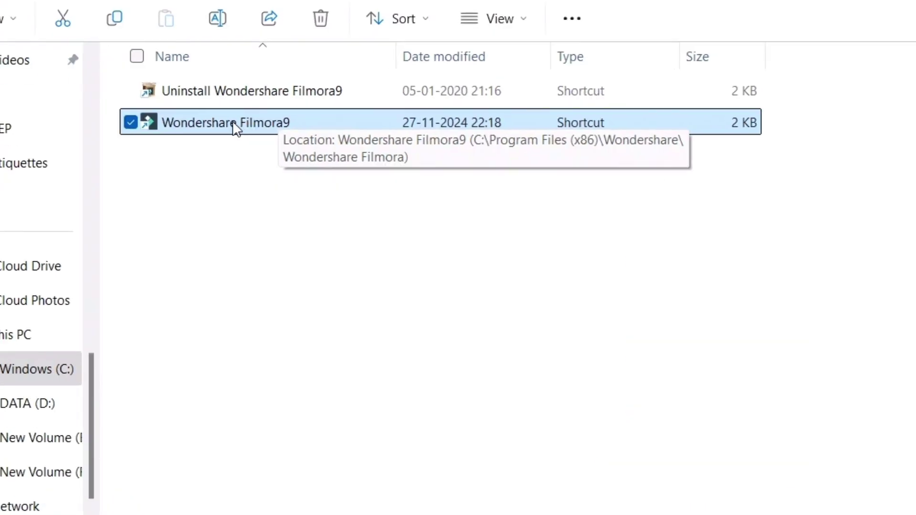
Open the Start Menu Filmora9 shortcut's Properties and clear its Shortcut key to None.
right_click(232, 121)
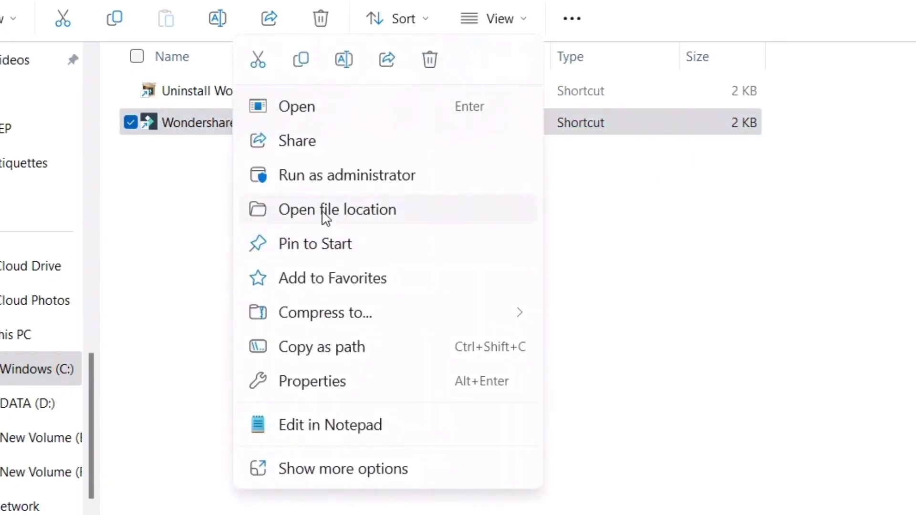
left_click(327, 383)
left_click(342, 266)
key("BackSpace")
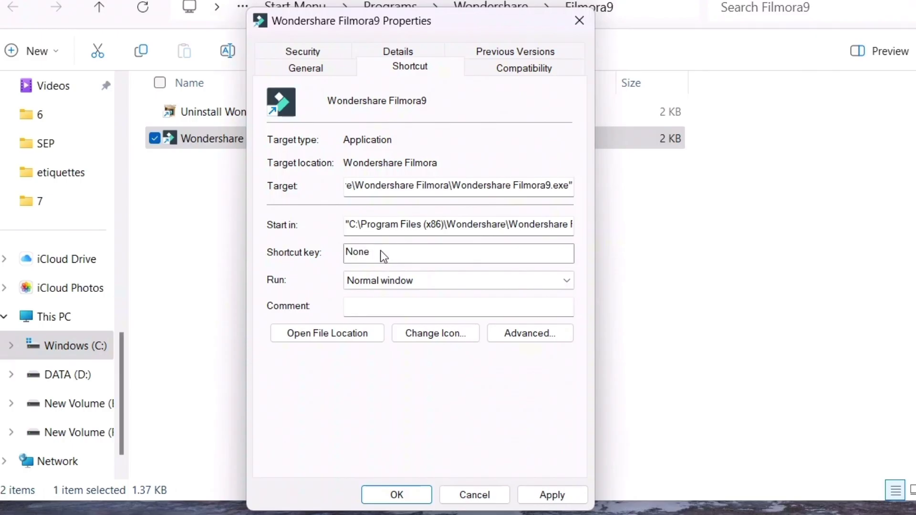
Set the shortcut key to Ctrl+Alt+O and save it with administrator approval.
key("ctrl+alt")
key("ctrl+alt")
key("ctrl+alt+o")
left_click(544, 496)
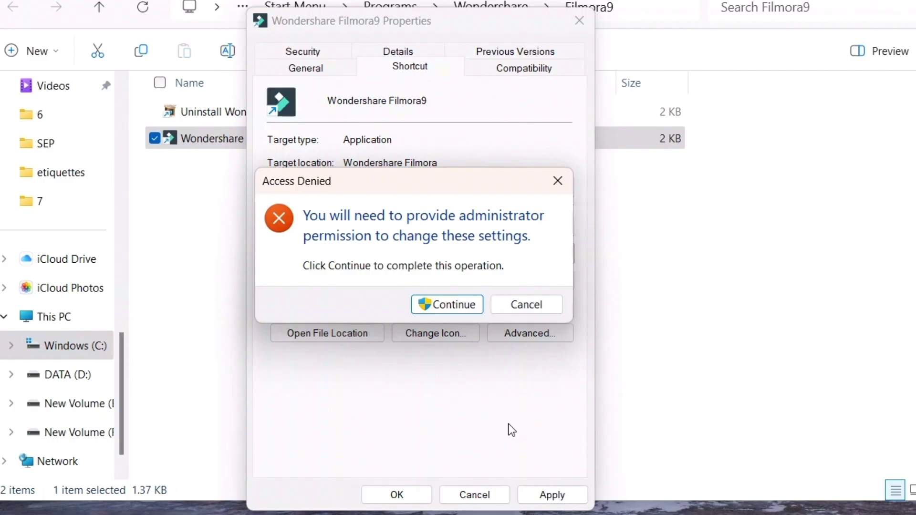
left_click(447, 305)
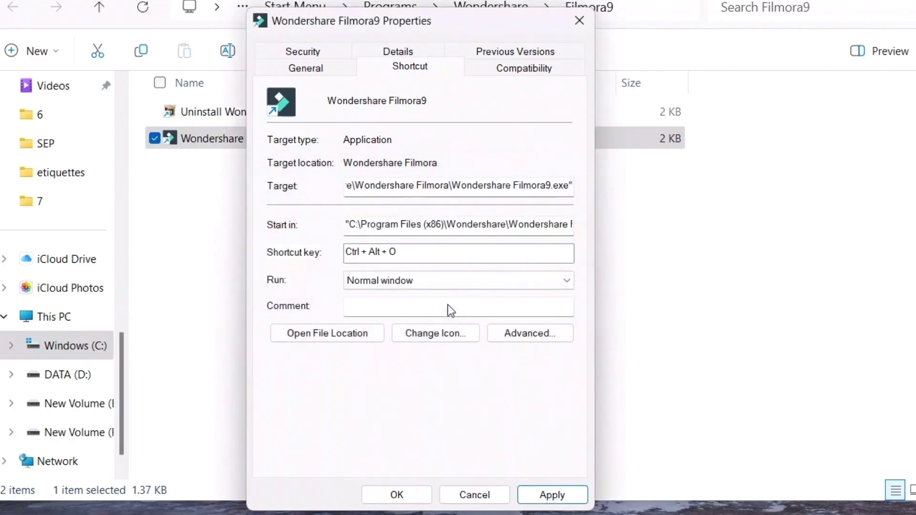
left_click(409, 495)
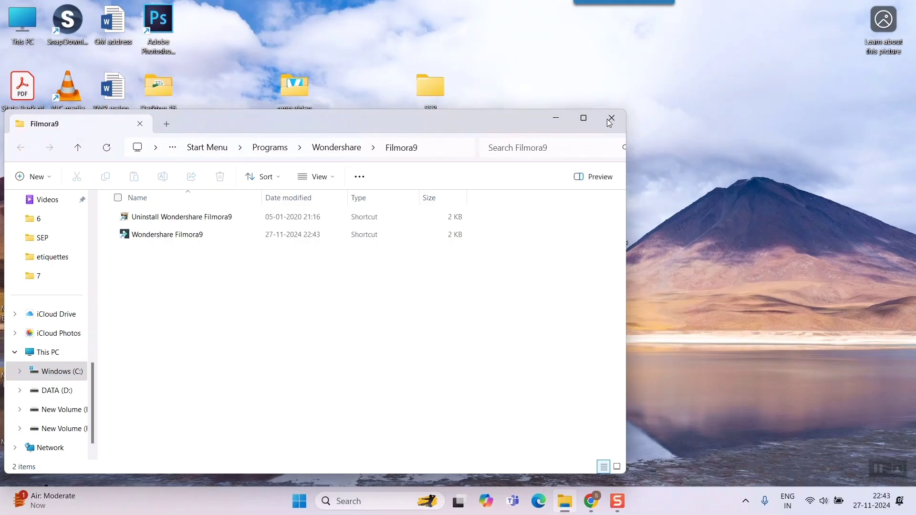
Close the Filmora9 Start Menu folder window in File Explorer.
left_click(612, 118)
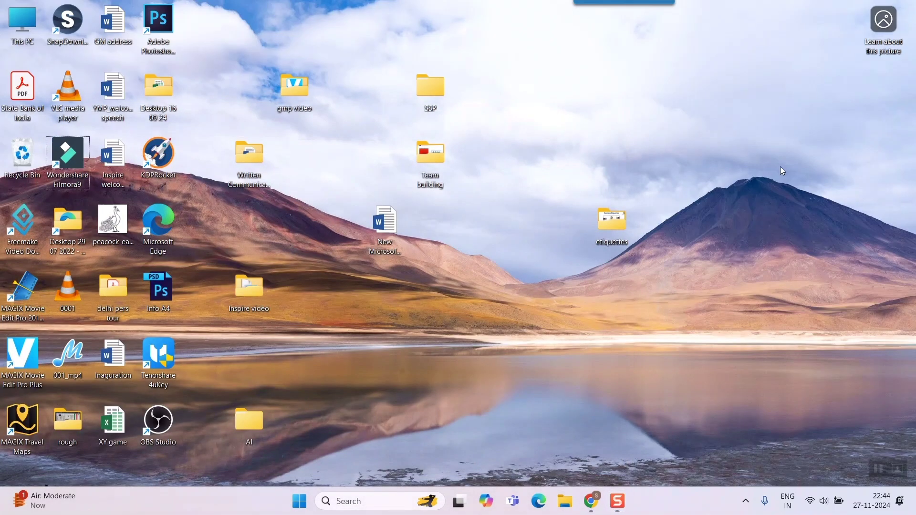